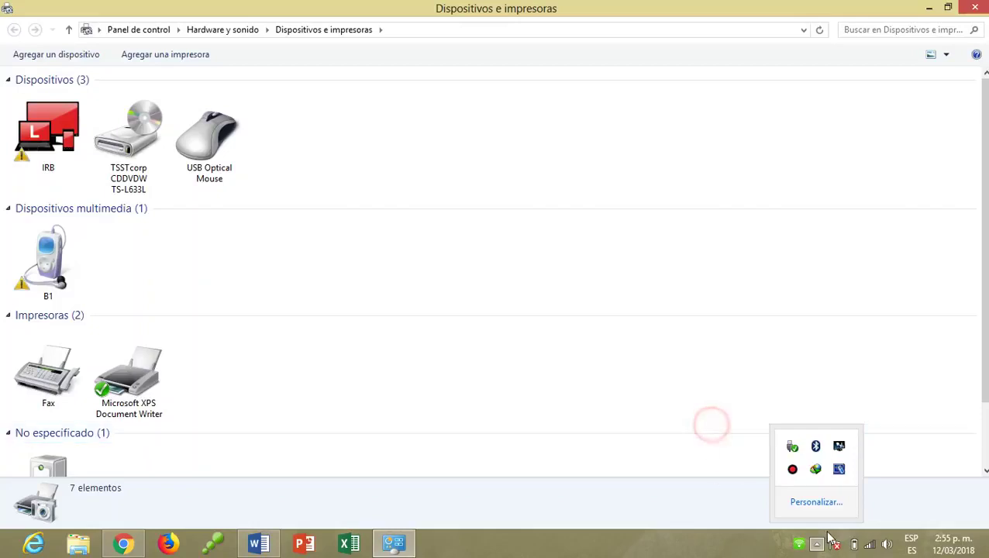
Step: Select the SM-USB 007 device in Dispositivos e impresoras to view its status, and close the window
left_click(817, 544)
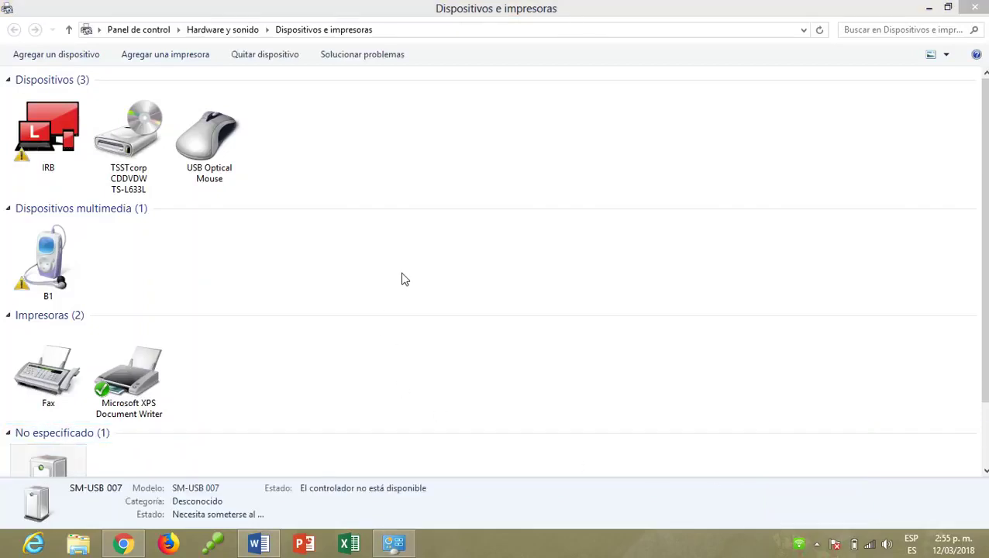
left_click(66, 470)
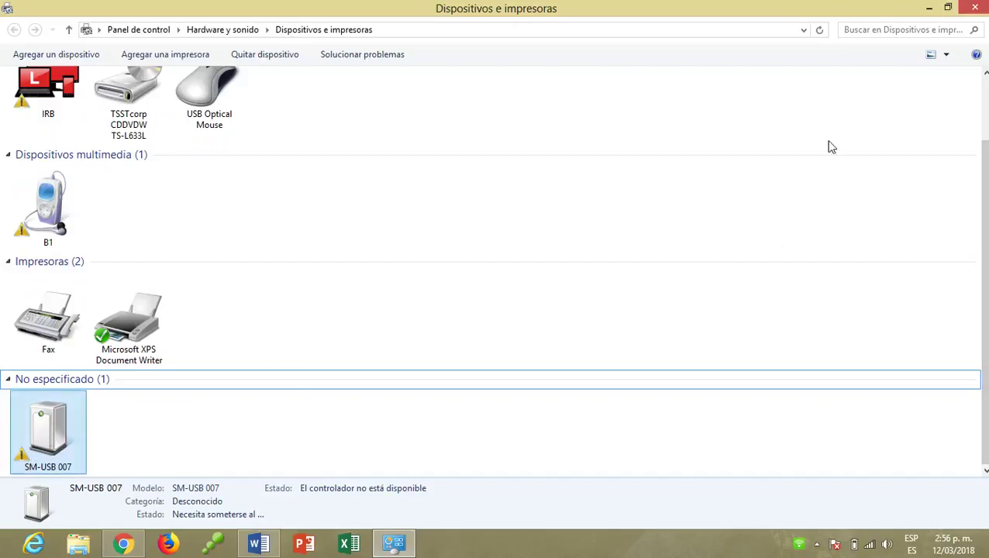
left_click(975, 8)
Step: Inspect SM-USB 007 under Otros dispositivos in the Device Manager, close it and refresh the desktop
right_click(3, 554)
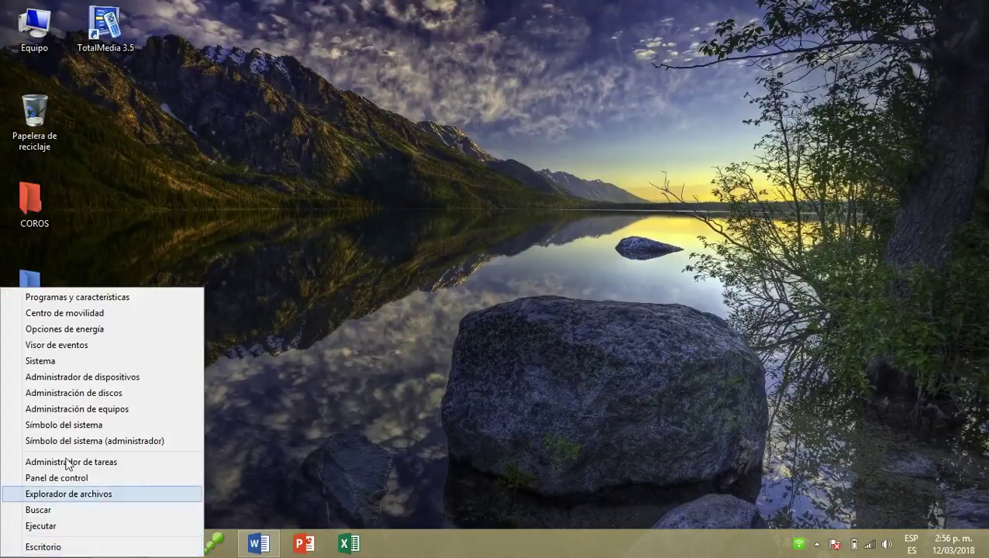
left_click(112, 380)
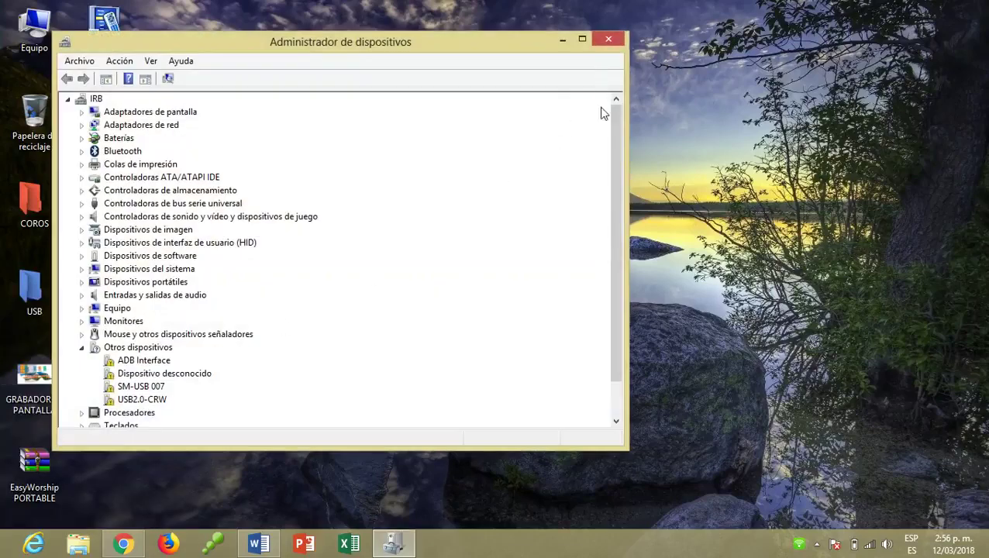
scroll(618, 183, "down", 1)
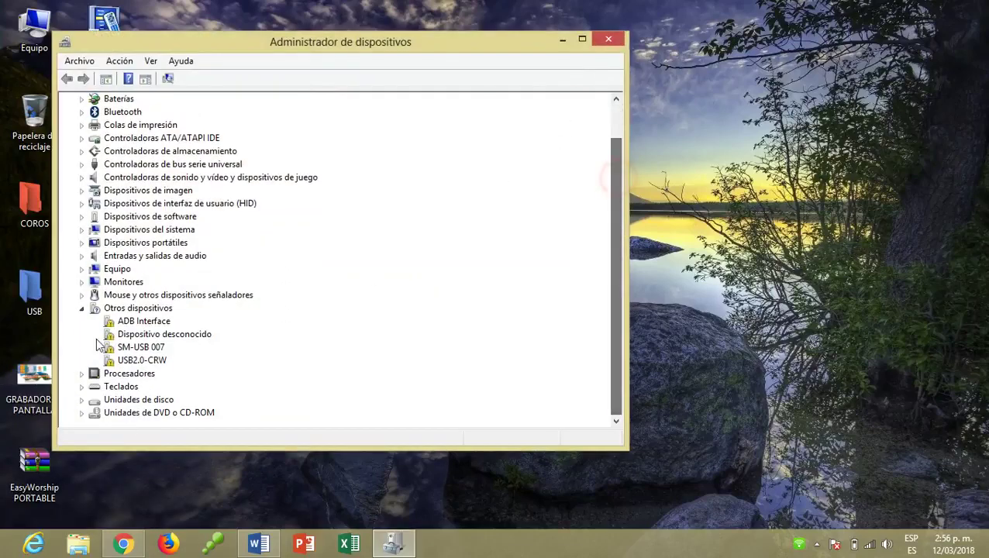
left_click(136, 349)
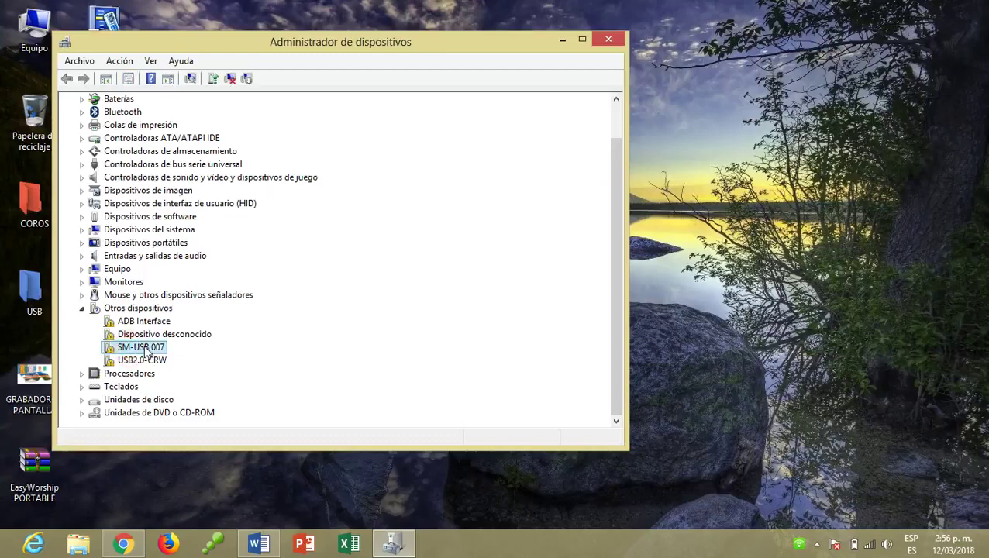
right_click(143, 352)
left_click(516, 269)
left_click(619, 38)
right_click(378, 83)
left_click(416, 125)
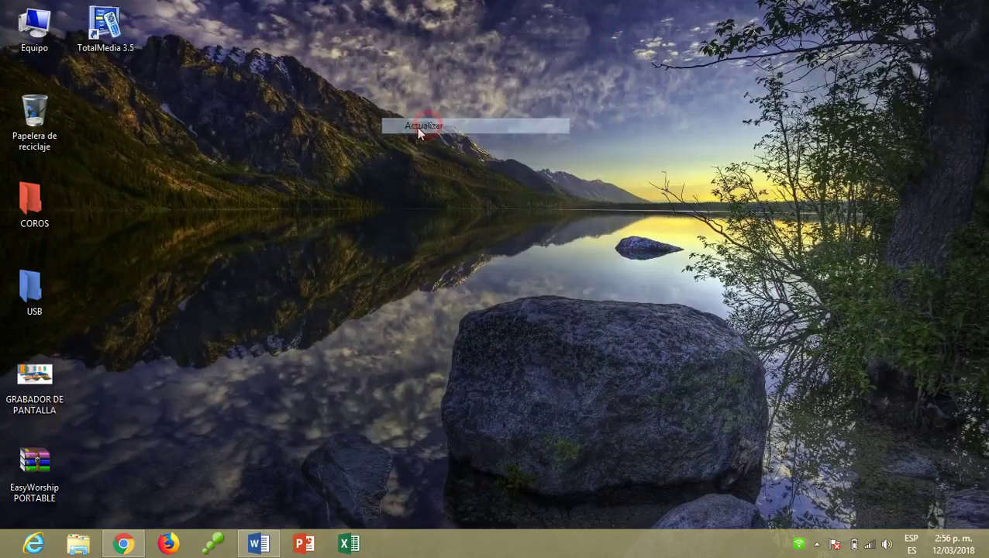
Step: Extract the Software y Drivers Easycap Windows archive into its own folder within Descargas
double_click(37, 17)
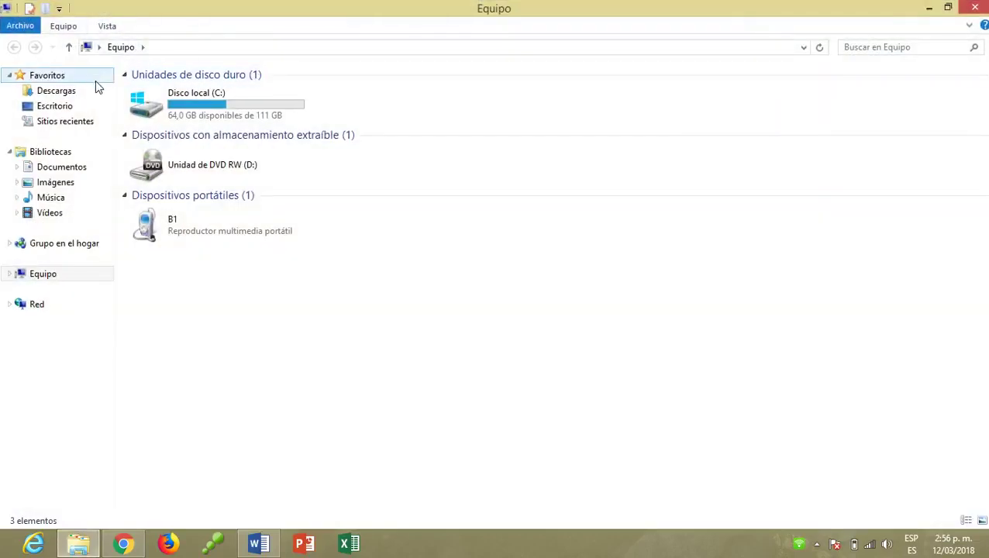
left_click(79, 93)
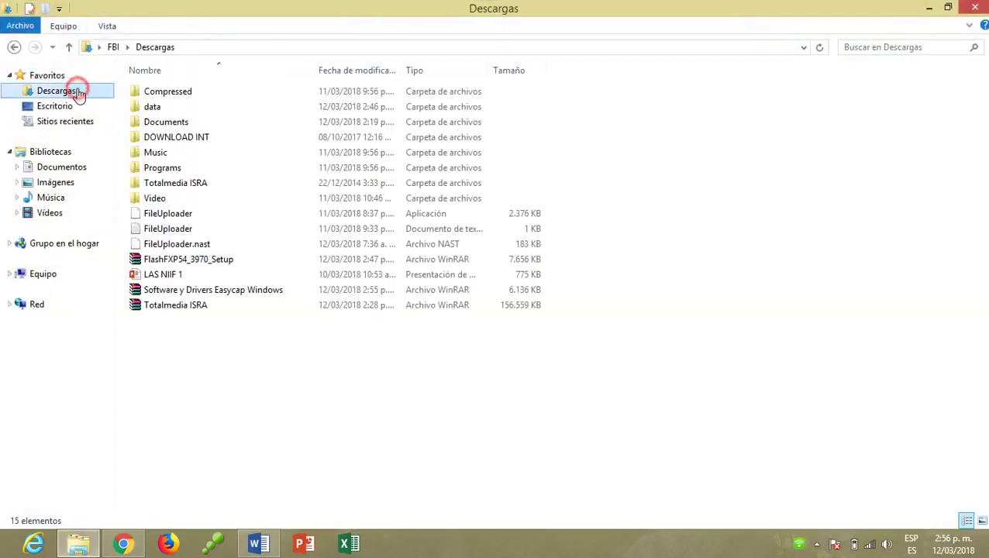
left_click(177, 291)
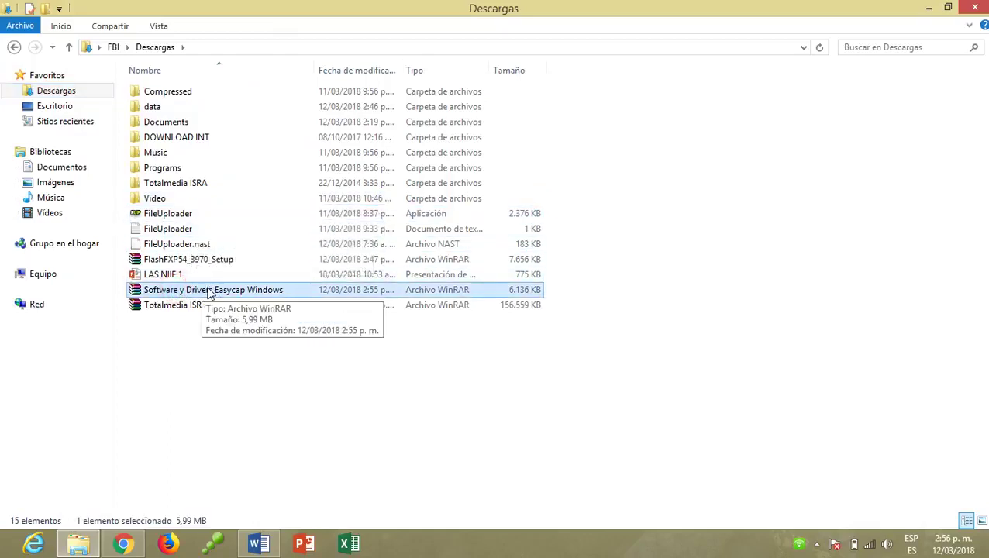
right_click(208, 292)
left_click(268, 92)
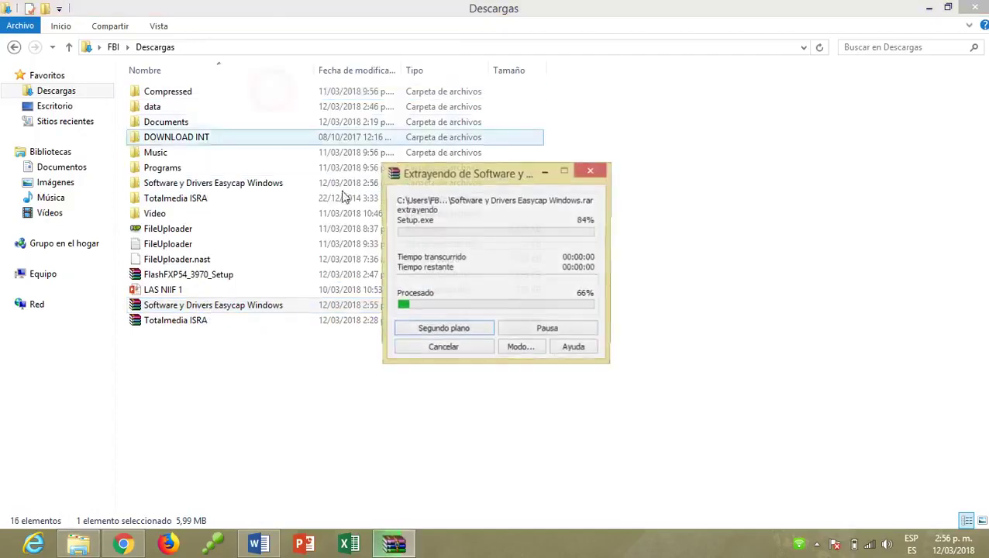
Step: Run Setup from the Instalador folder inside the extracted Software y Drivers Easycap Windows folder
double_click(210, 183)
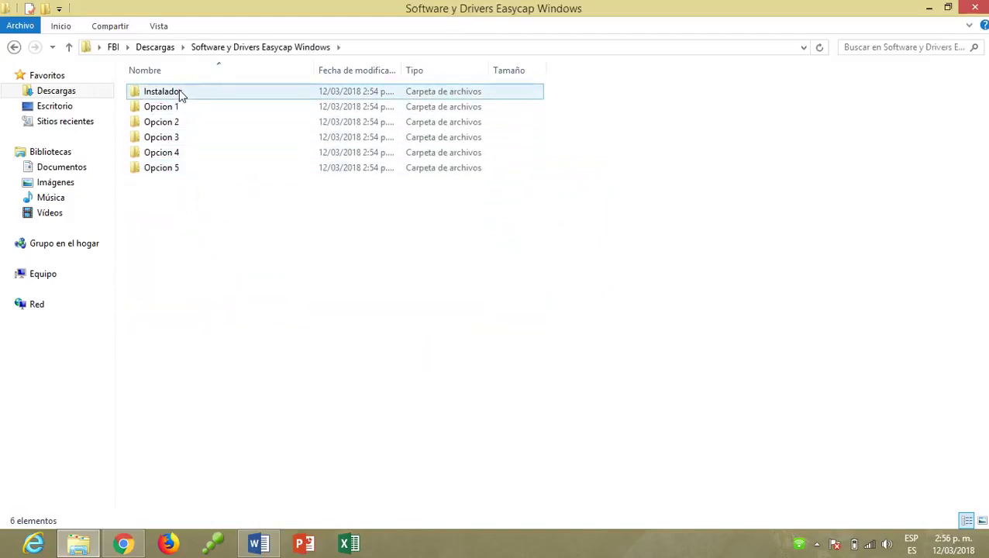
double_click(183, 94)
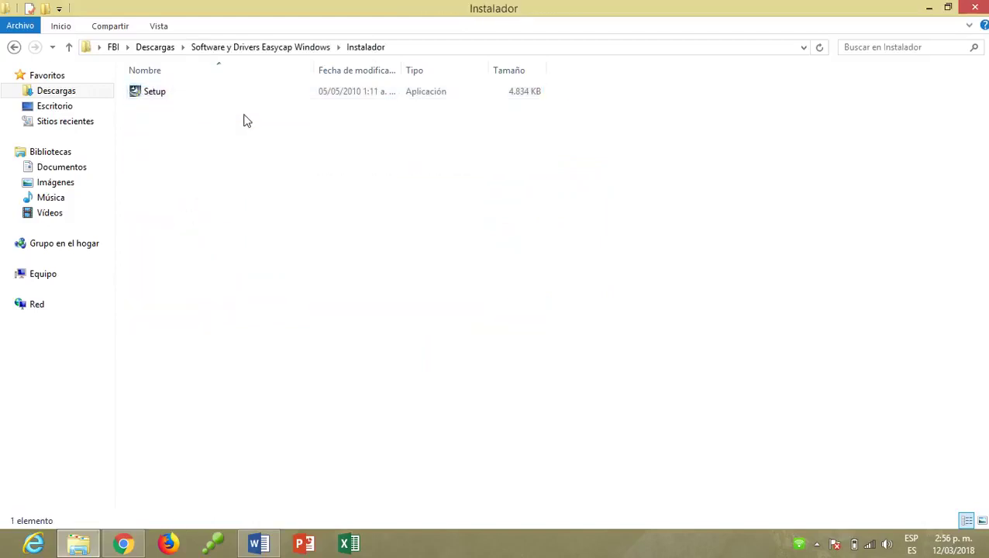
left_click(175, 96)
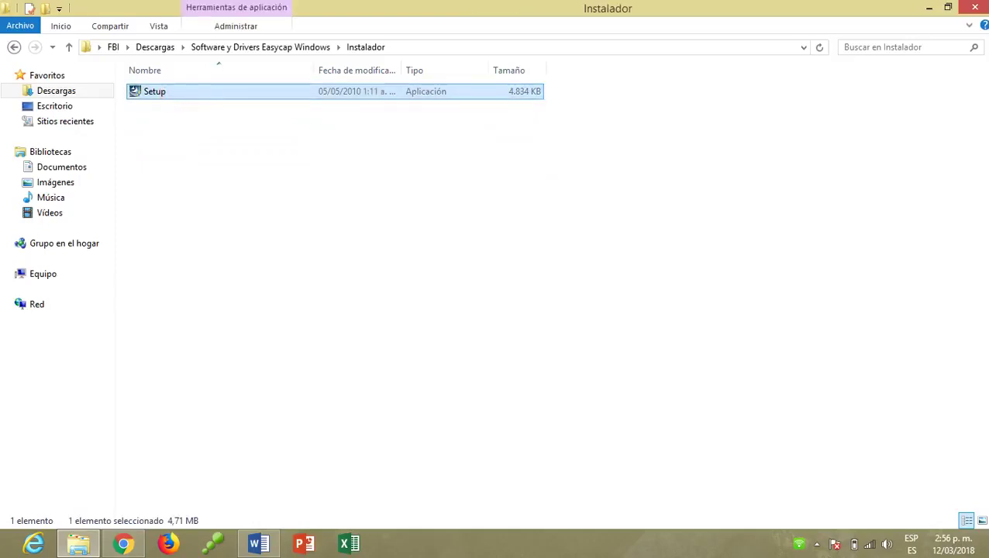
key("Return")
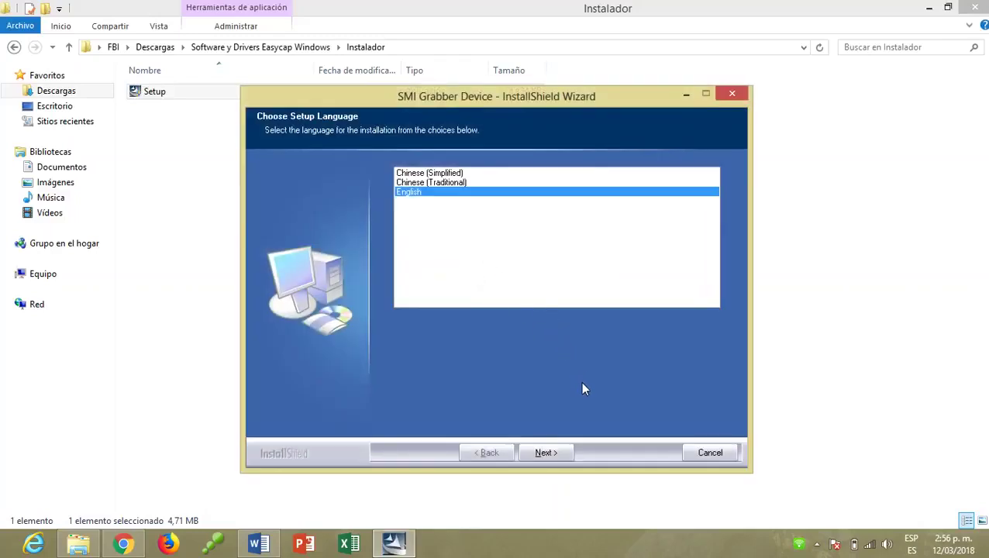
Step: Start the SMI Grabber Device installation in English and minimise the Instalador folder window to show the desktop
left_click(546, 454)
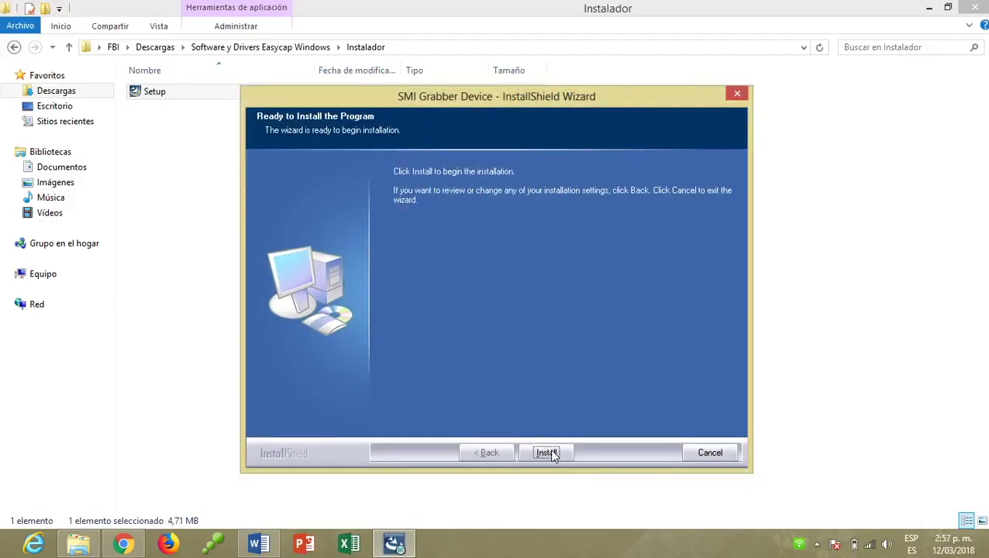
left_click(551, 453)
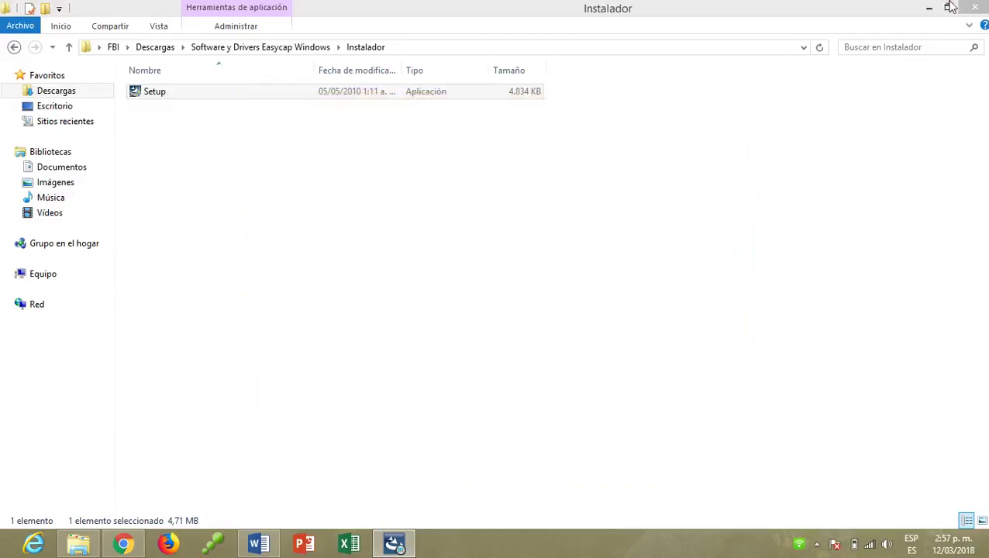
left_click(930, 7)
right_click(230, 111)
left_click(303, 150)
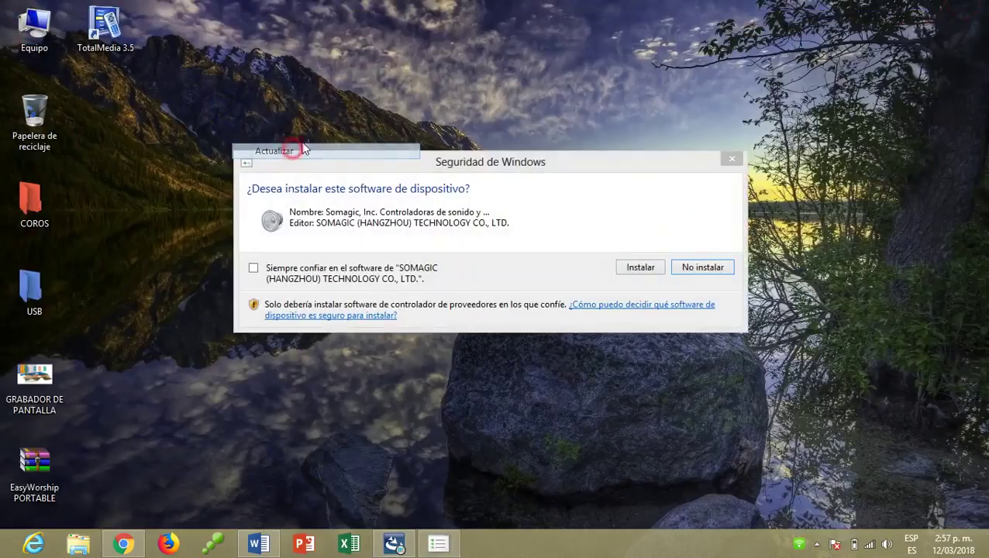
Step: Always trust software from SOMAGIC (HANGZHOU) TECHNOLOGY CO., LTD., install the device software and finish the wizard
left_click(253, 268)
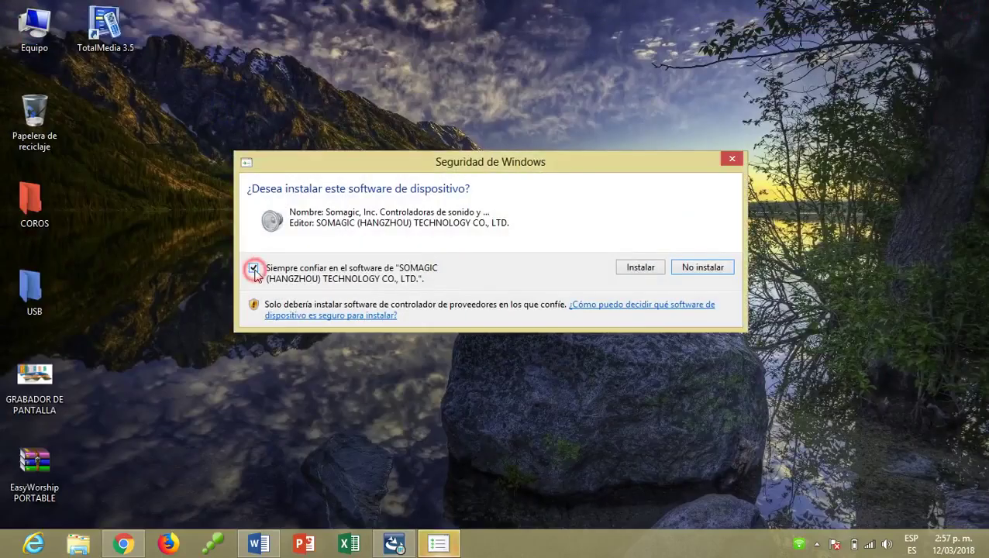
left_click(640, 271)
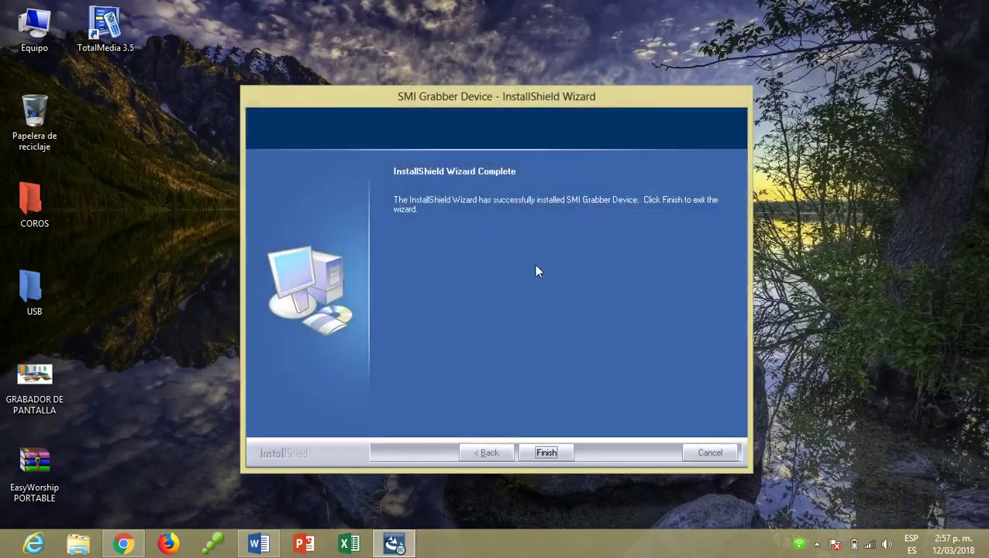
left_click(546, 453)
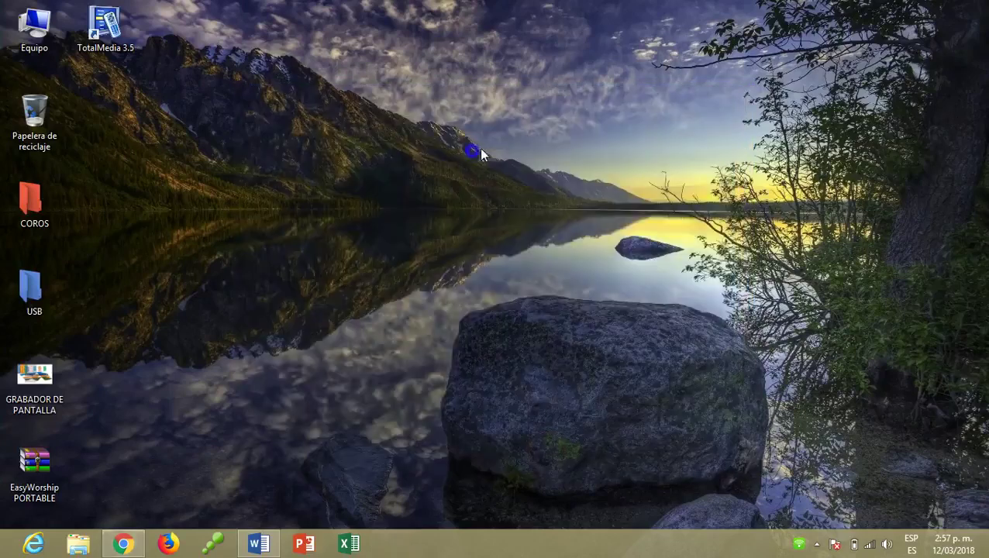
Step: Check the SM-USB 007 device in Dispositivos e impresoras, close the window and refresh the desktop
right_click(479, 150)
left_click(521, 194)
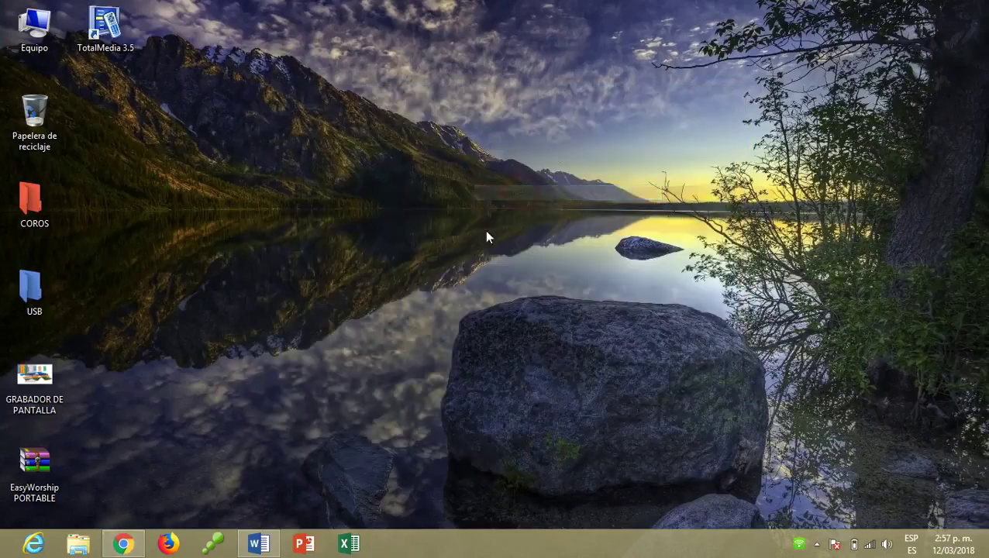
left_click(816, 544)
left_click(795, 450)
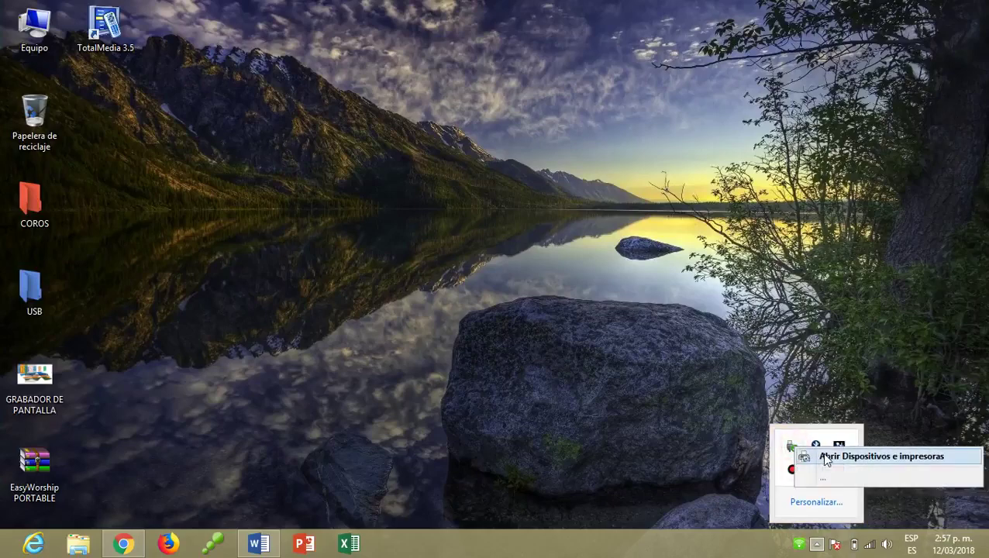
left_click(826, 458)
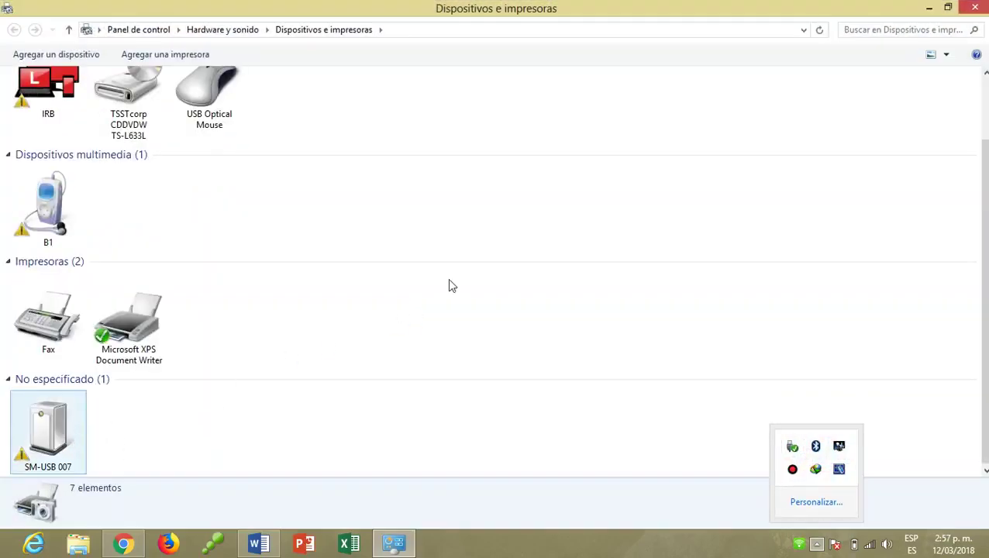
left_click(975, 7)
right_click(510, 222)
left_click(553, 254)
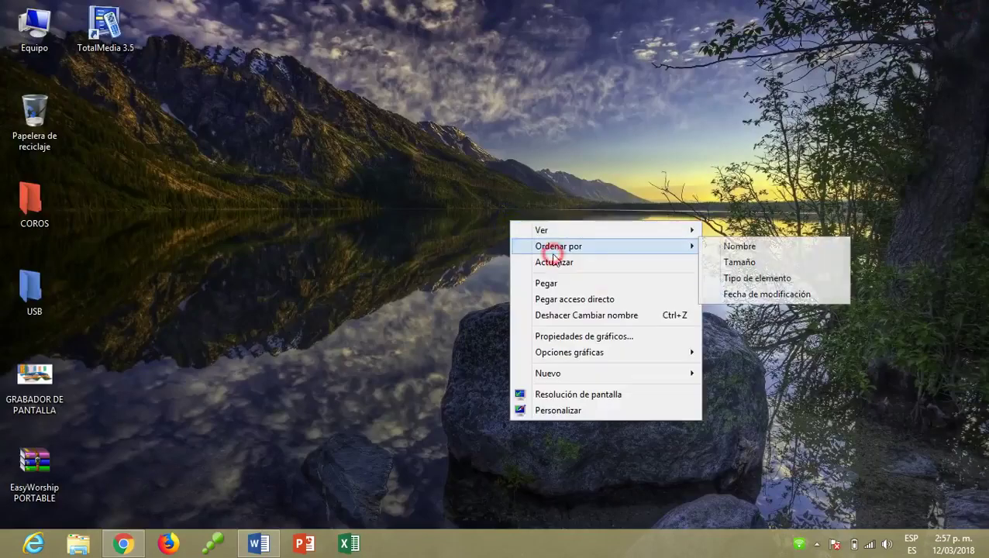
left_click(553, 262)
Step: Check SM-USB 007 under Otros dispositivos in the Device Manager and close it
right_click(4, 554)
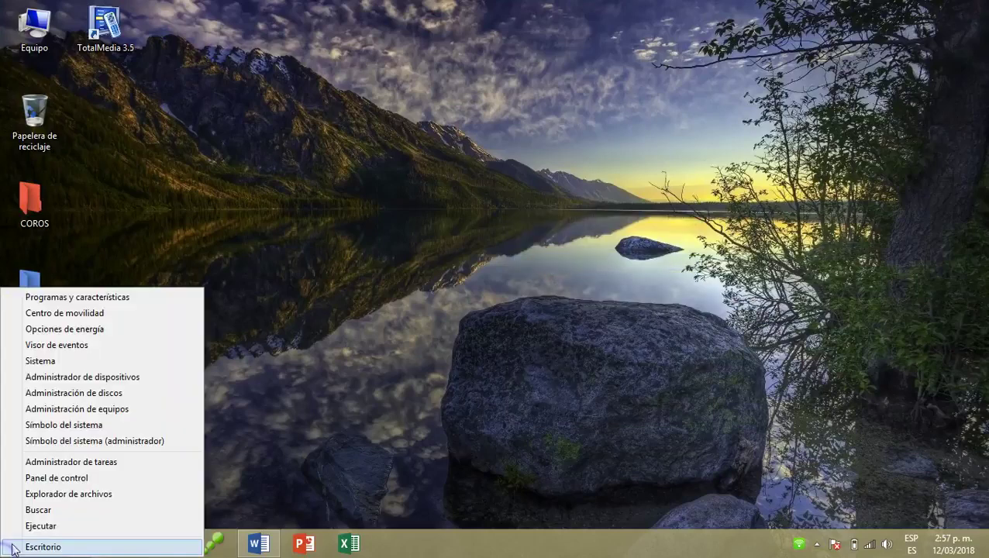
left_click(114, 378)
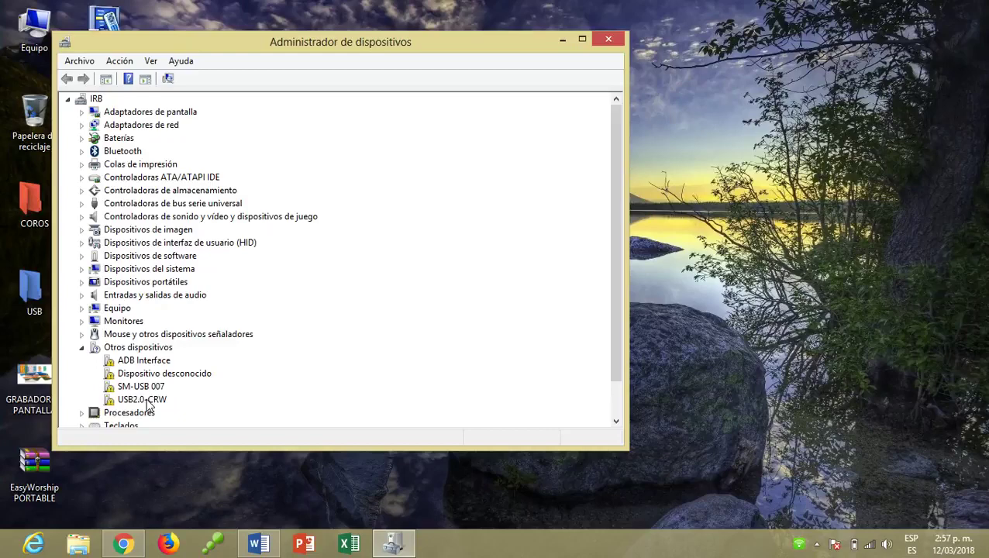
left_click(146, 387)
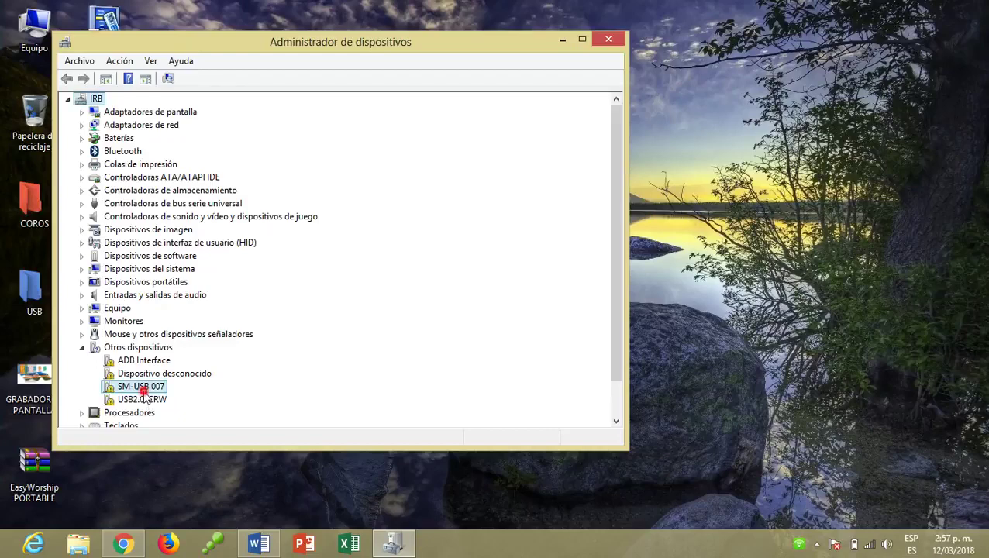
left_click_drag(543, 51, 766, 59)
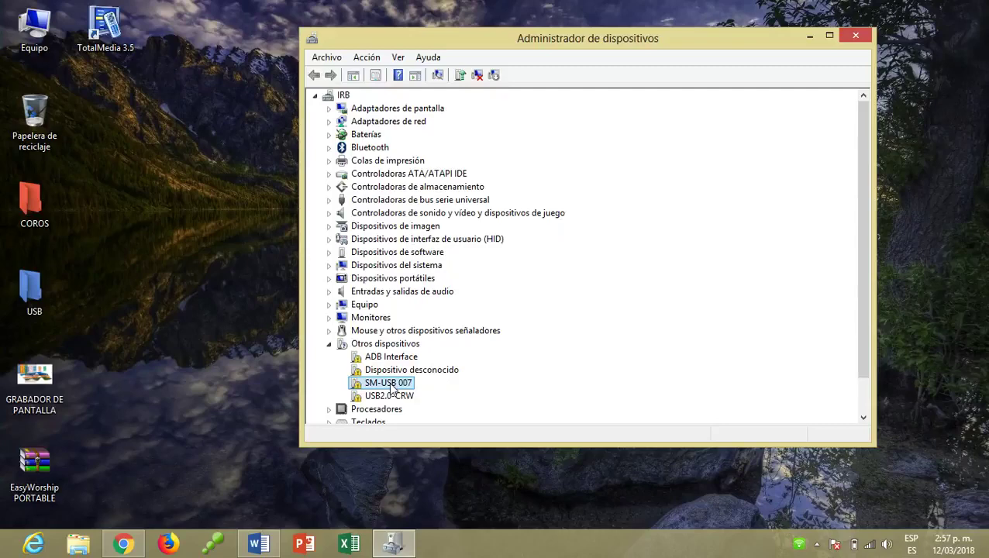
left_click(857, 42)
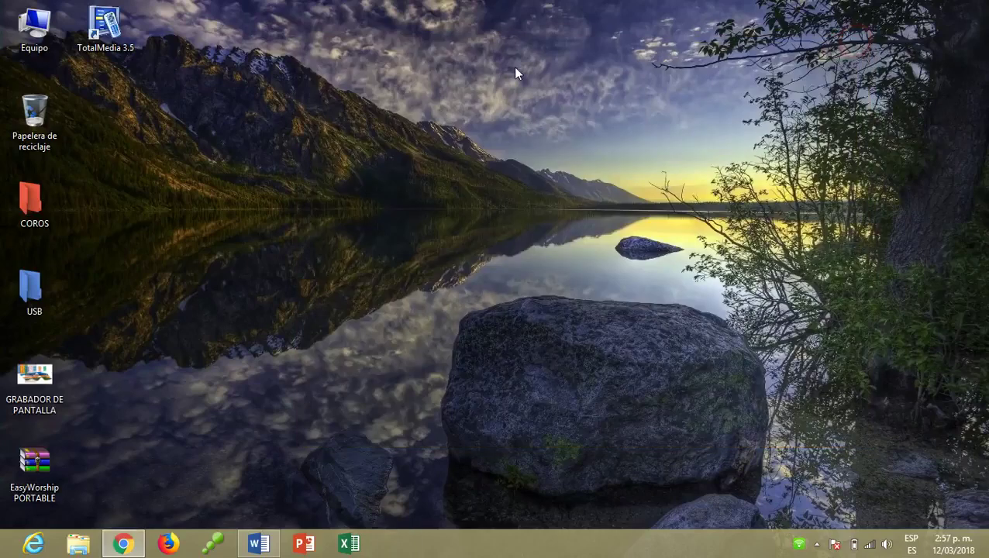
Step: Open the Device Manager and start a manual driver update for SM-USB 007, searching for driver software on the computer
mouse_move(2, 556)
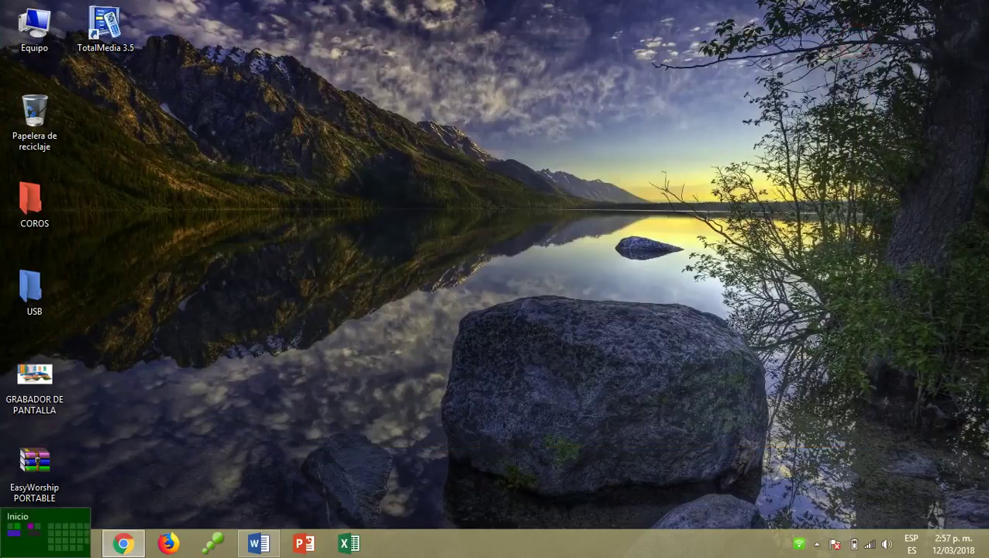
right_click(3, 553)
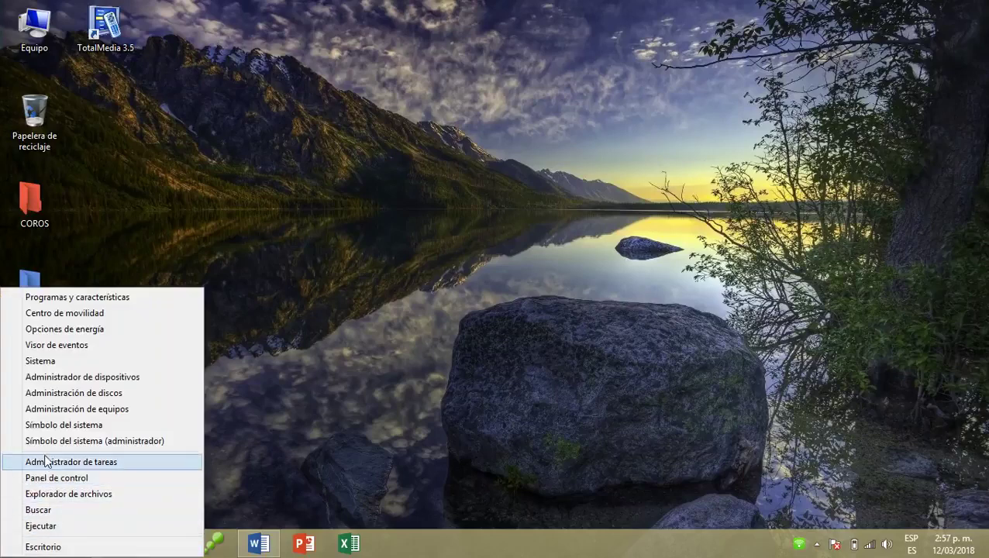
left_click(84, 378)
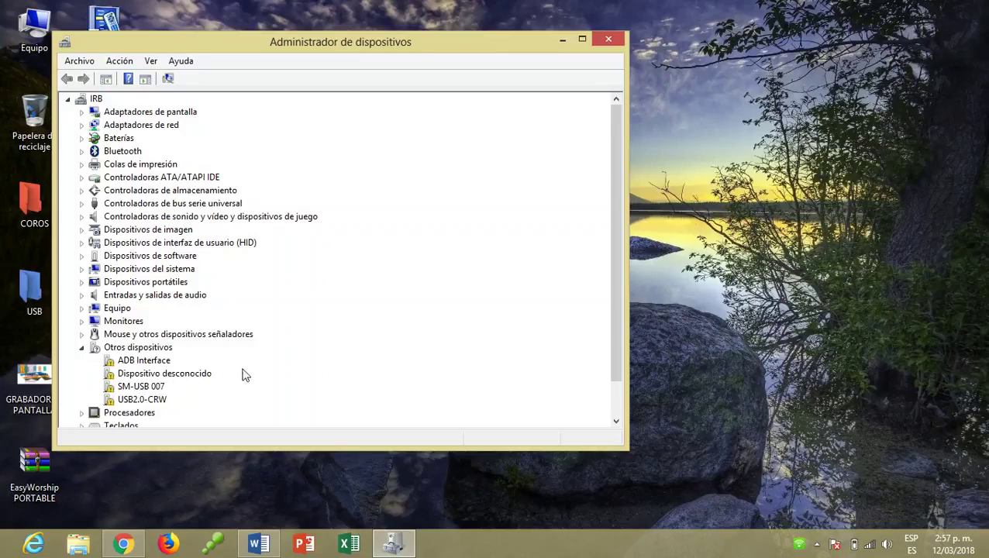
left_click(141, 387)
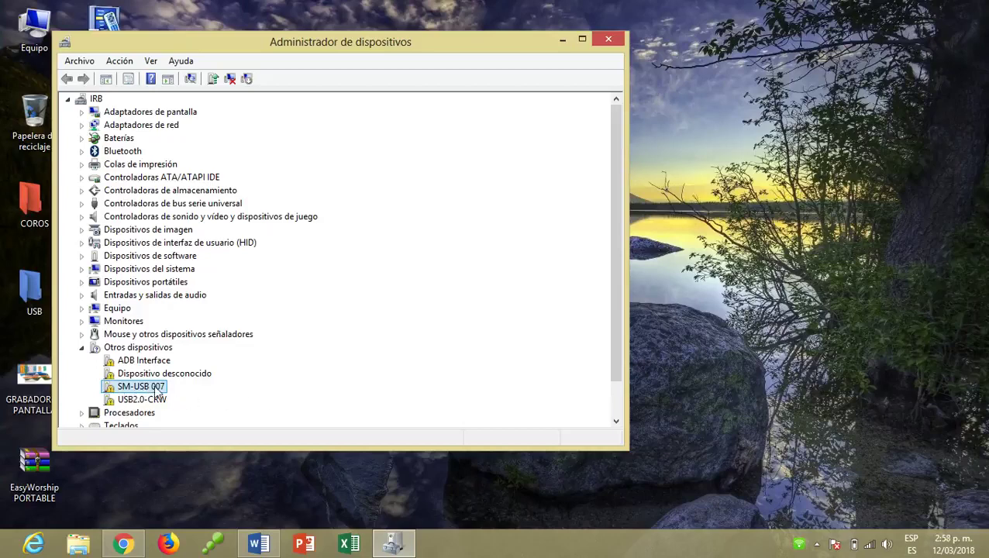
right_click(154, 388)
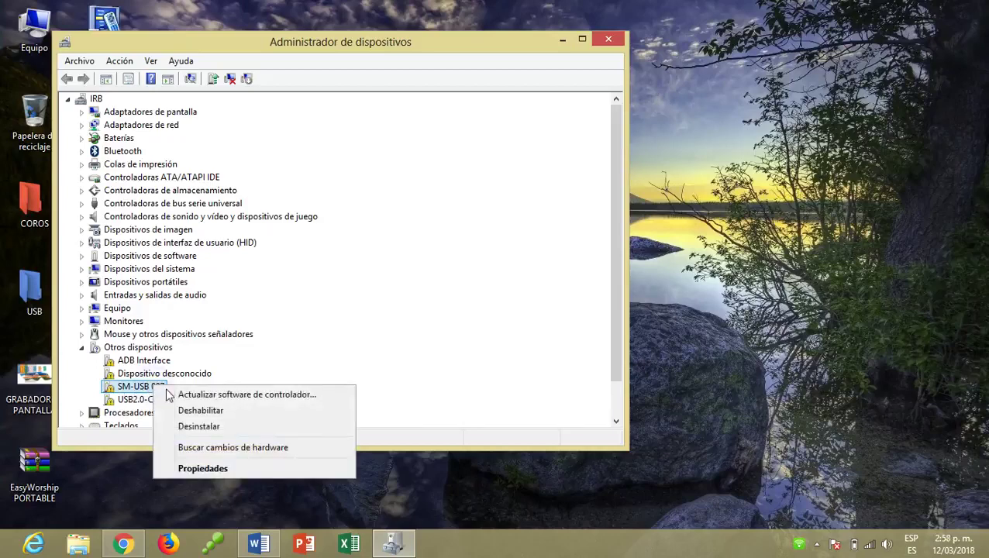
left_click(227, 396)
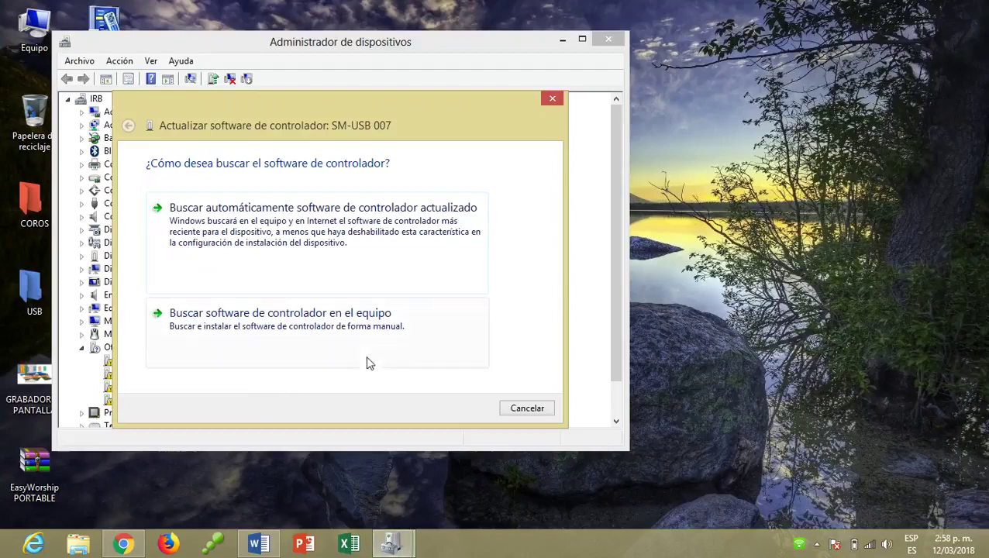
left_click(310, 320)
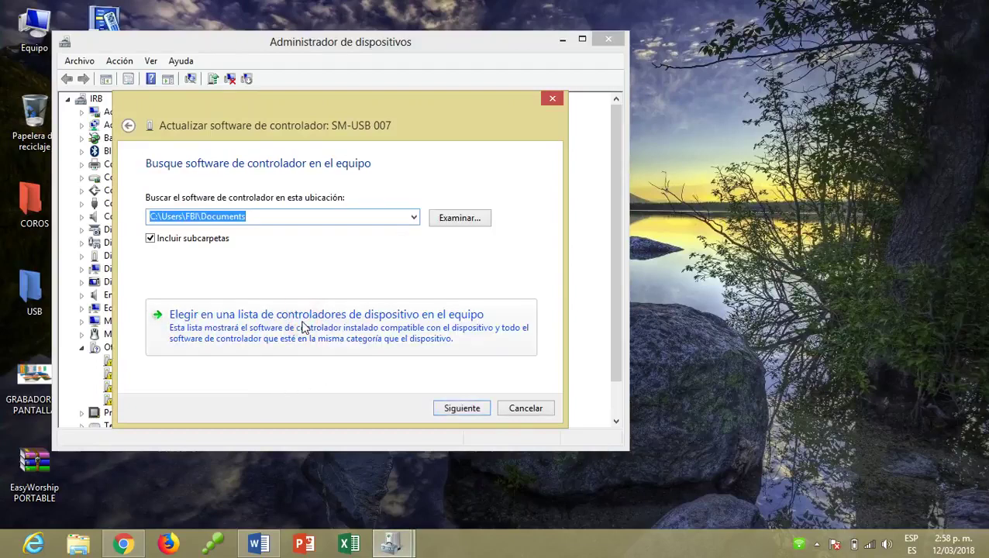
Step: Choose the Software y Drivers Easycap Windows folder in Descargas as the driver search location
left_click(412, 220)
left_click(473, 221)
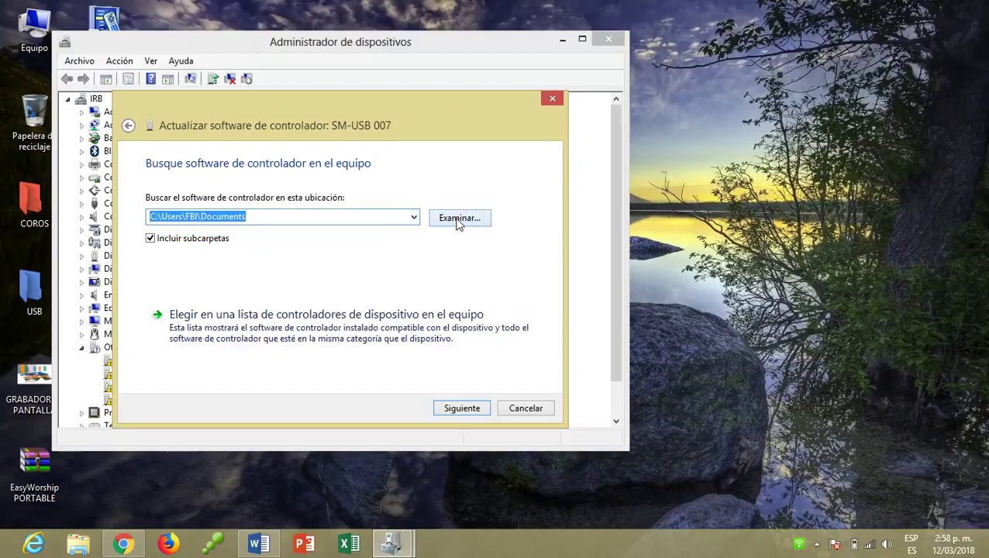
left_click(469, 221)
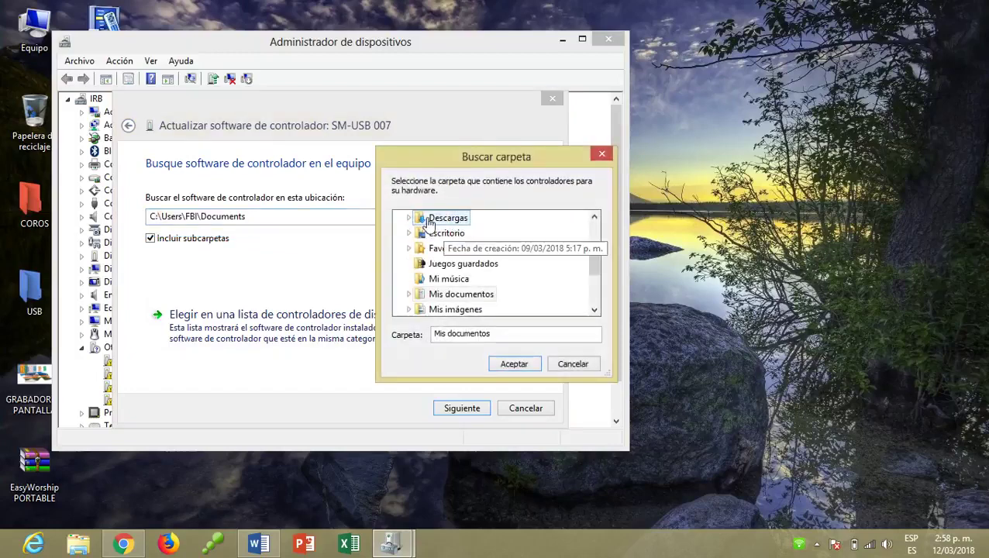
double_click(441, 220)
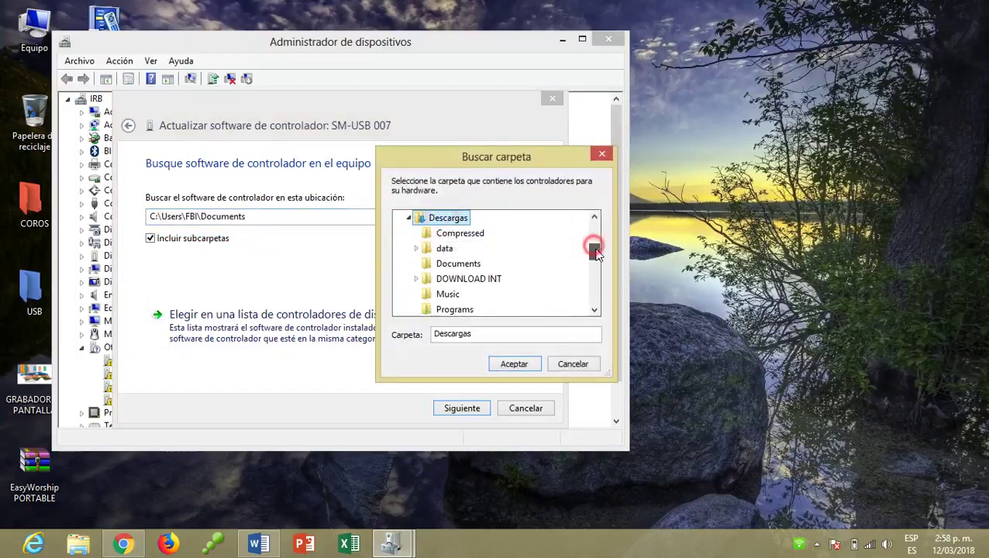
left_click_drag(597, 254, 596, 261)
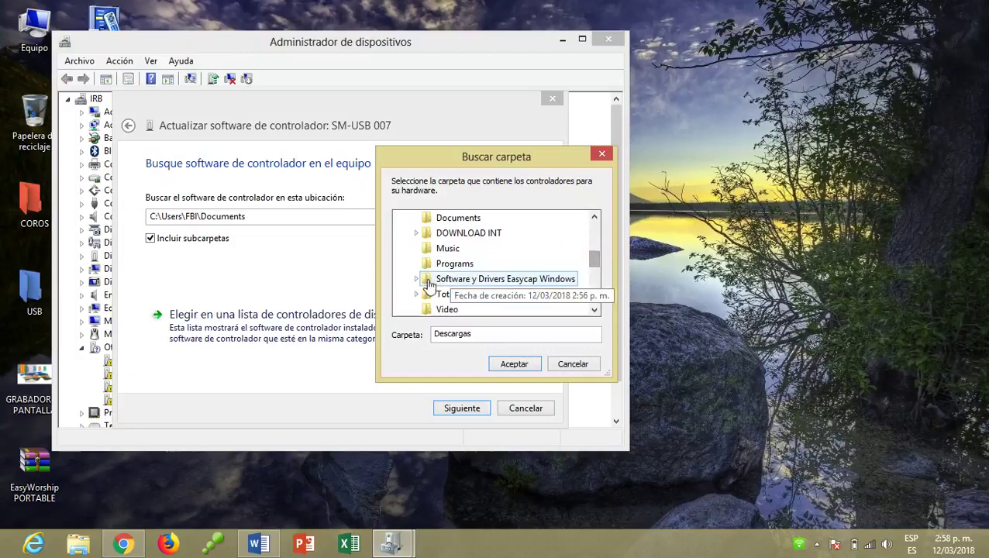
double_click(448, 279)
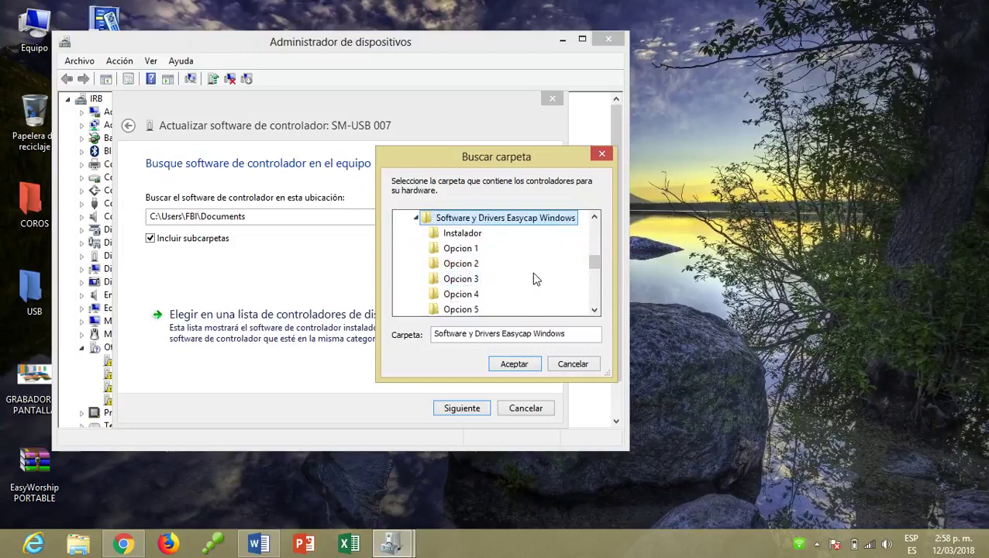
left_click(512, 364)
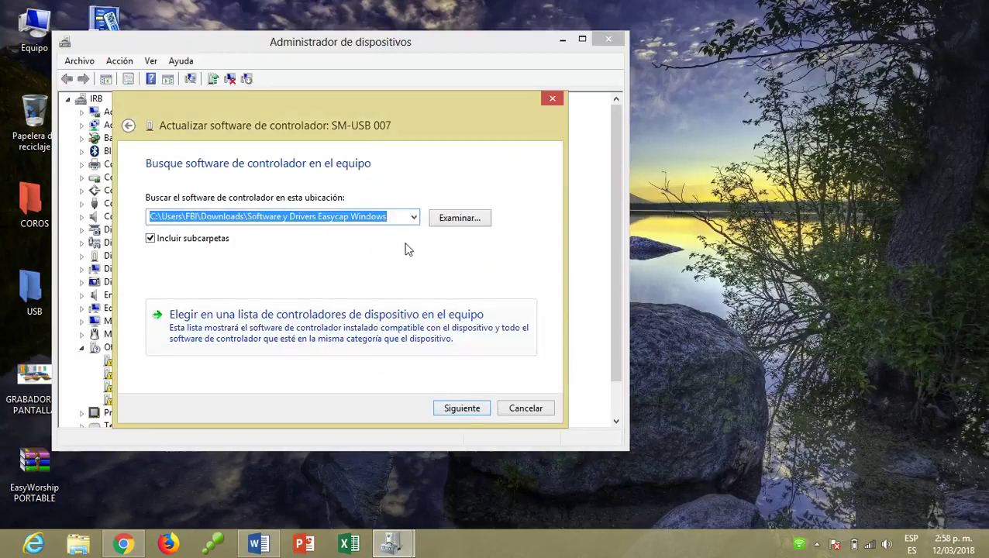
Step: Install the driver software for SM-USB 007 from the chosen folder and close the update wizard
left_click(463, 408)
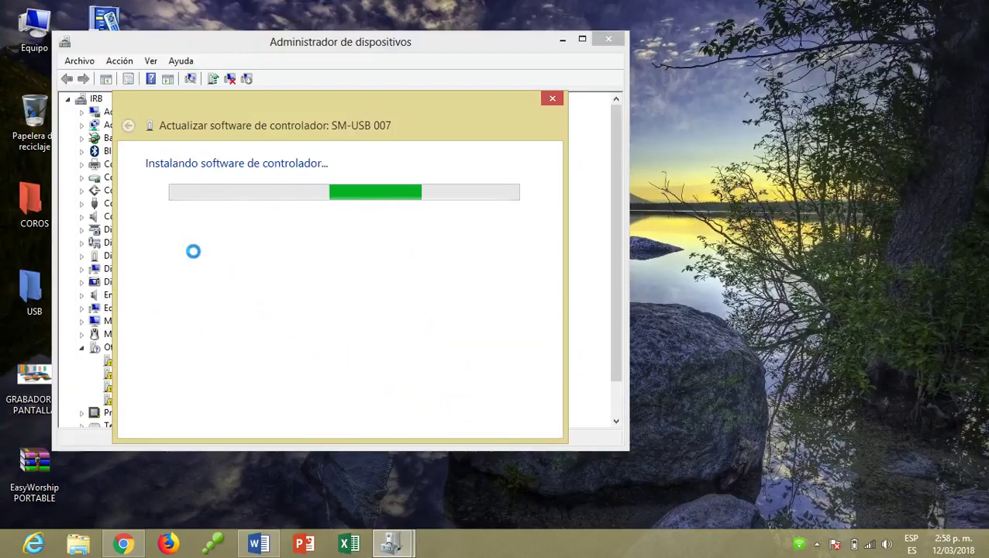
left_click_drag(233, 109, 367, 123)
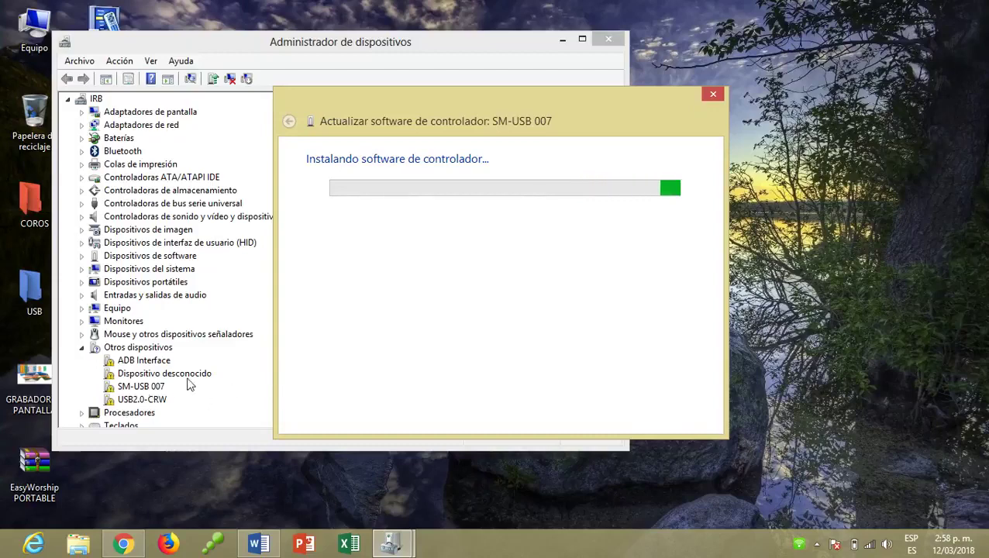
right_click(777, 166)
left_click(830, 208)
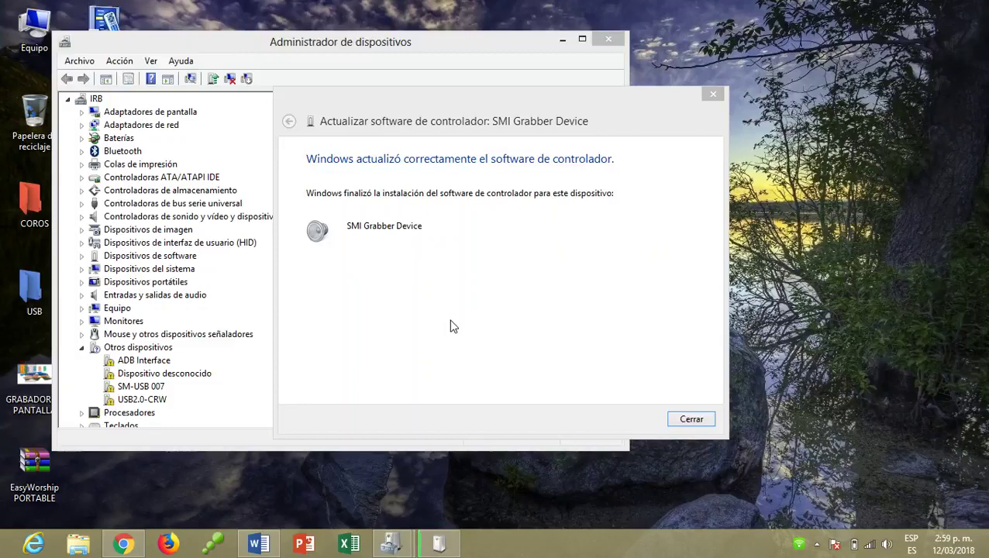
left_click(690, 421)
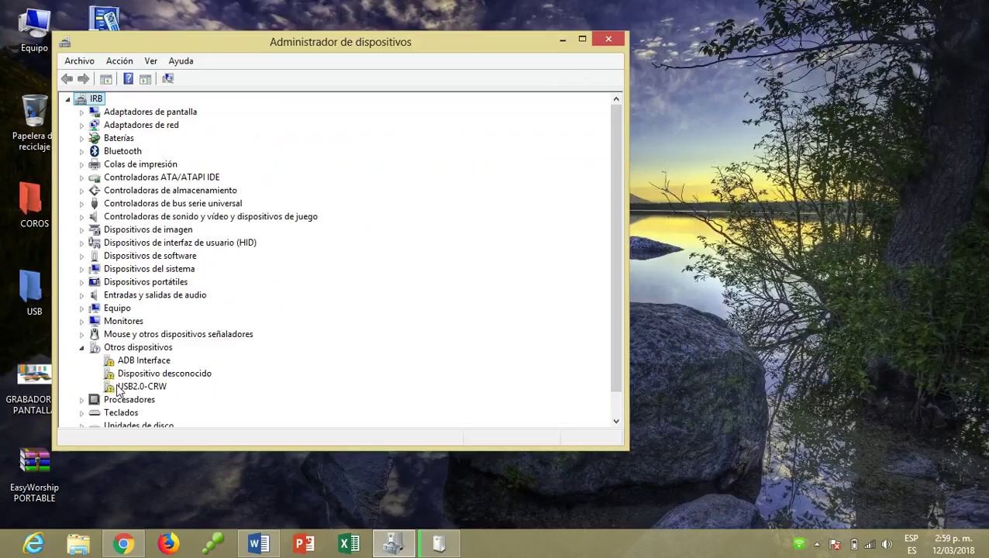
Step: Check the connected devices in Dispositivos e impresoras and close the window
left_click(817, 544)
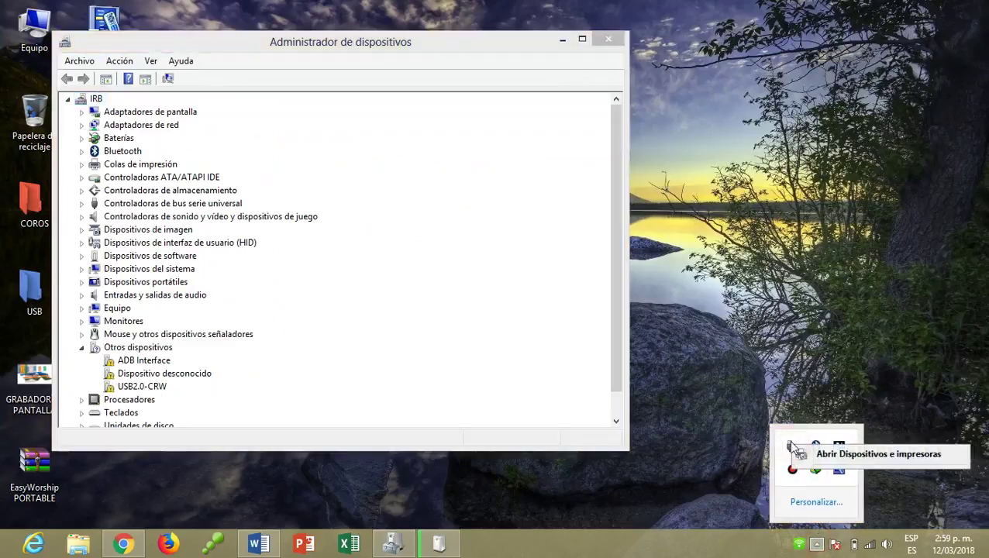
left_click(794, 448)
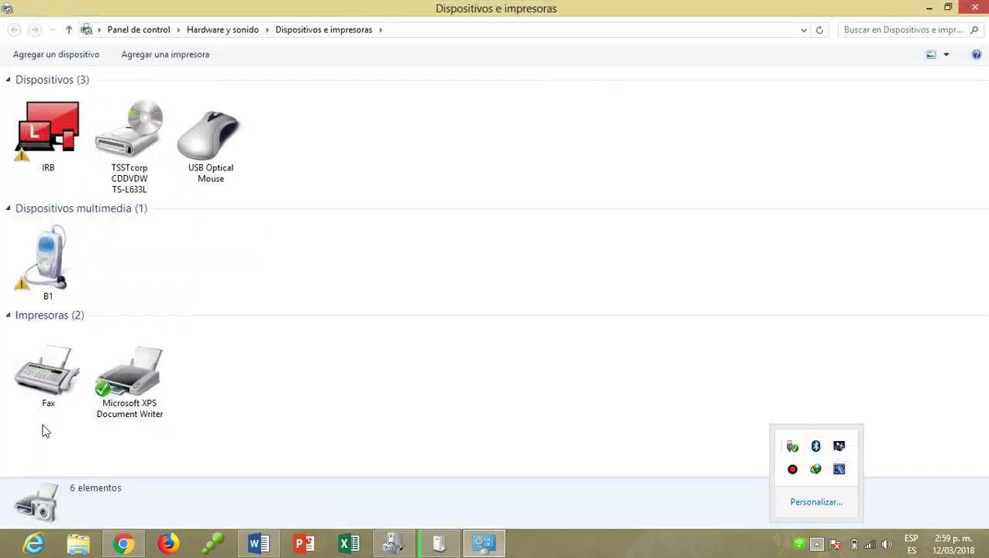
left_click(976, 10)
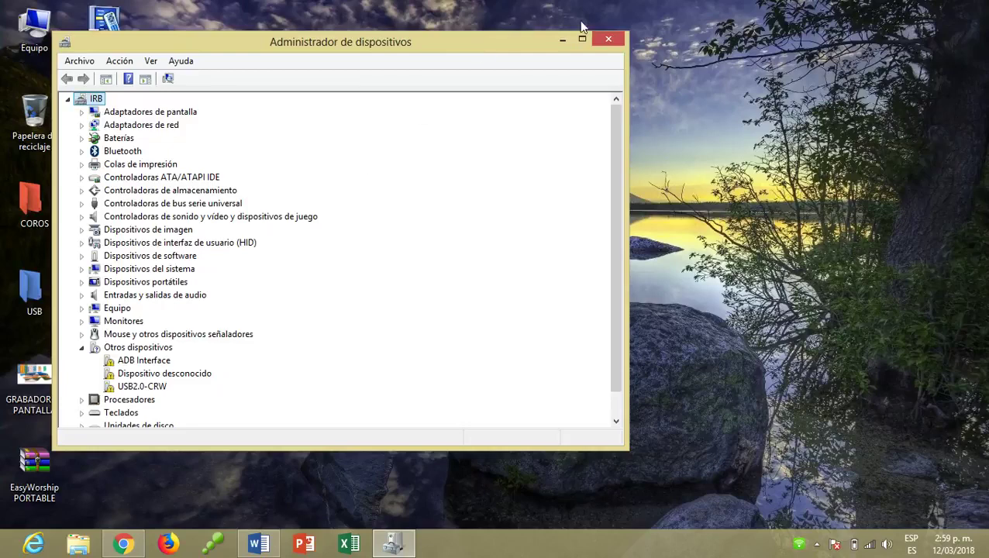
Step: Close the Device Manager and refresh the desktop twice
left_click(608, 40)
right_click(273, 187)
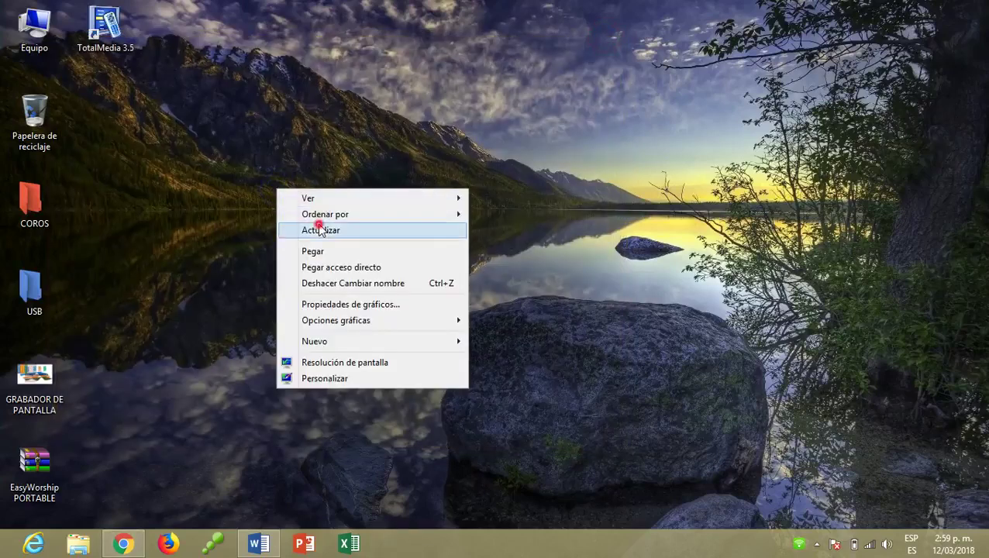
left_click(318, 224)
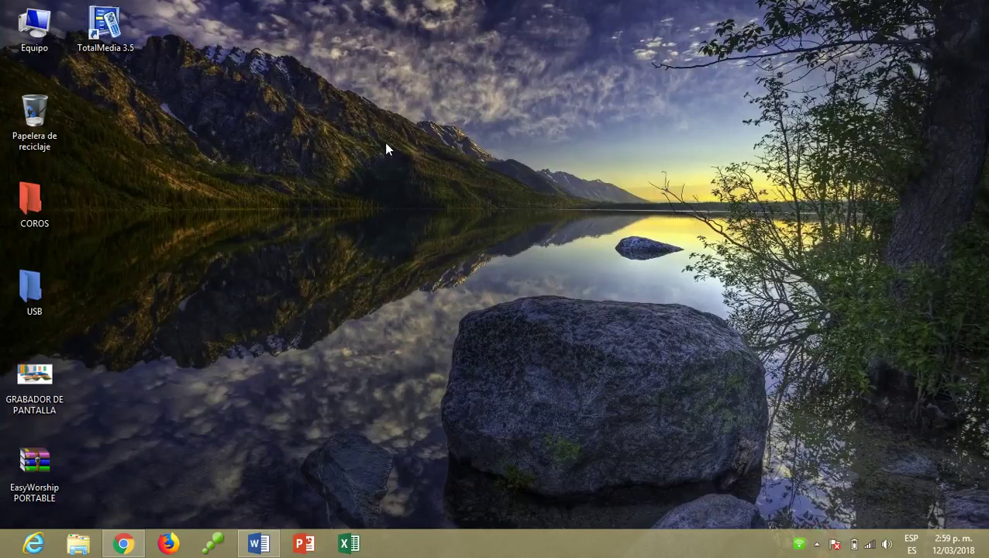
right_click(398, 100)
left_click(423, 138)
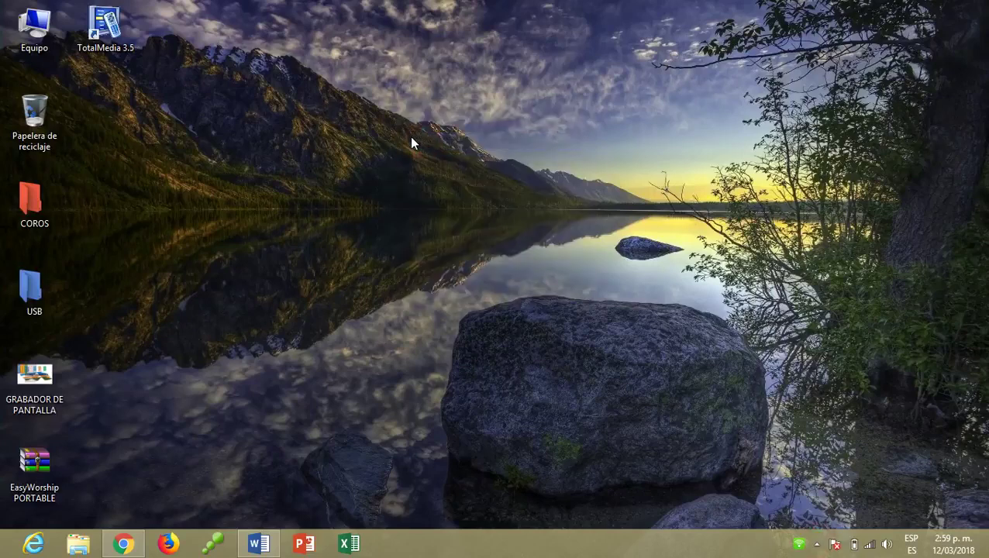